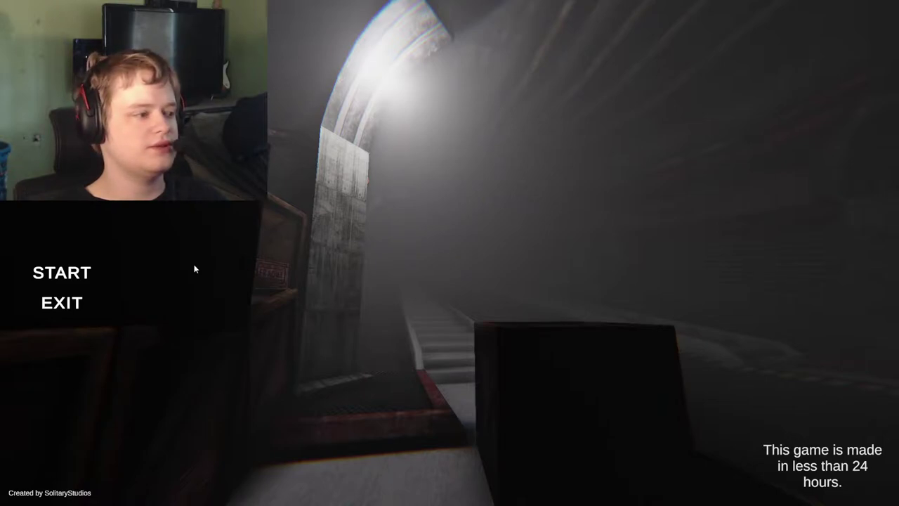
click(87, 273)
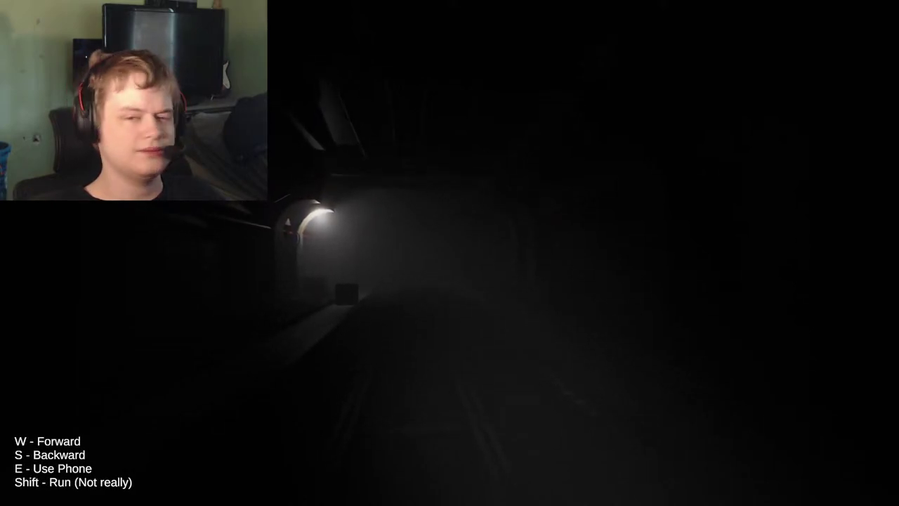
key(w)
key(w)
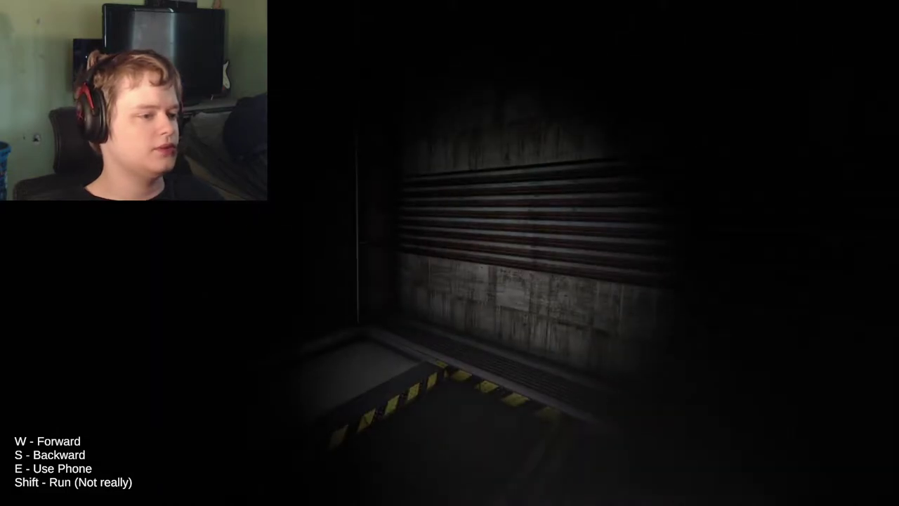
key(w)
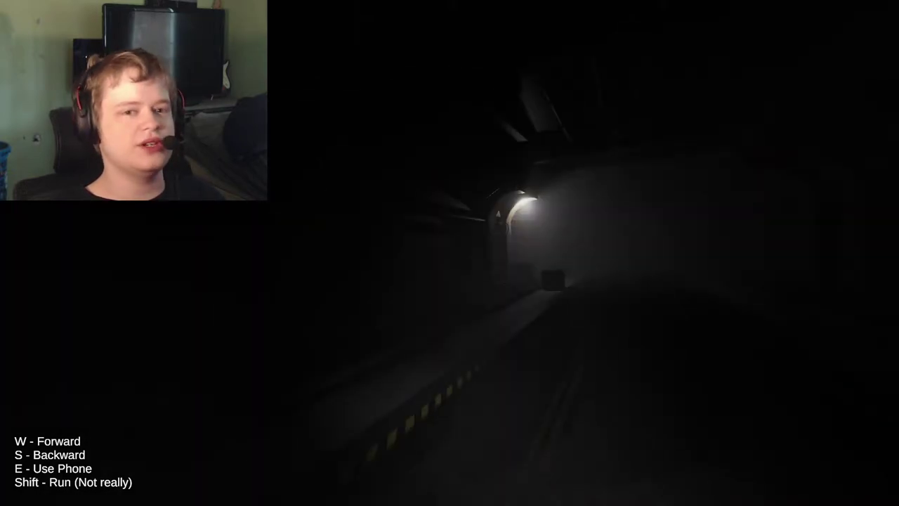
key(w)
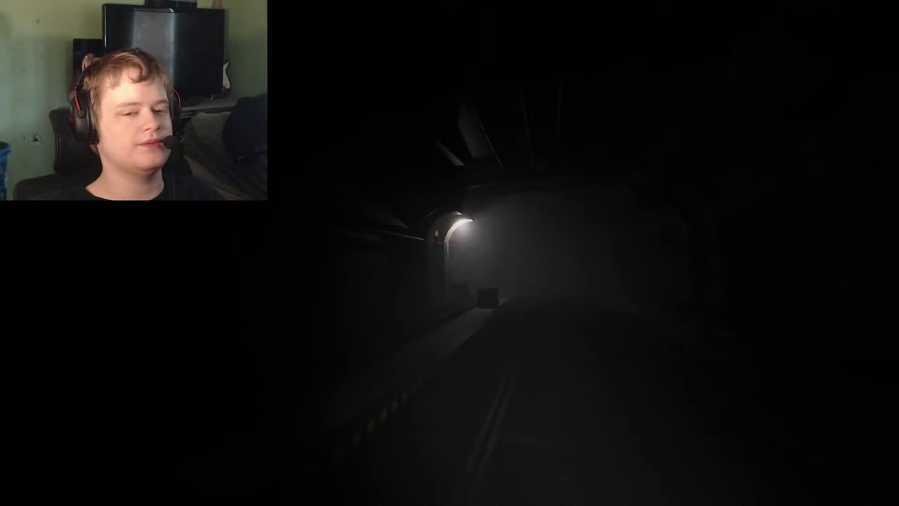
key(w)
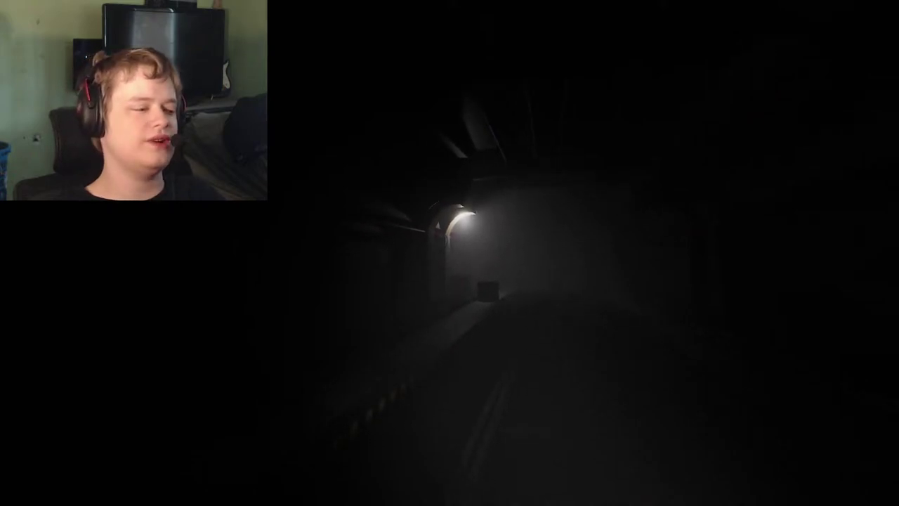